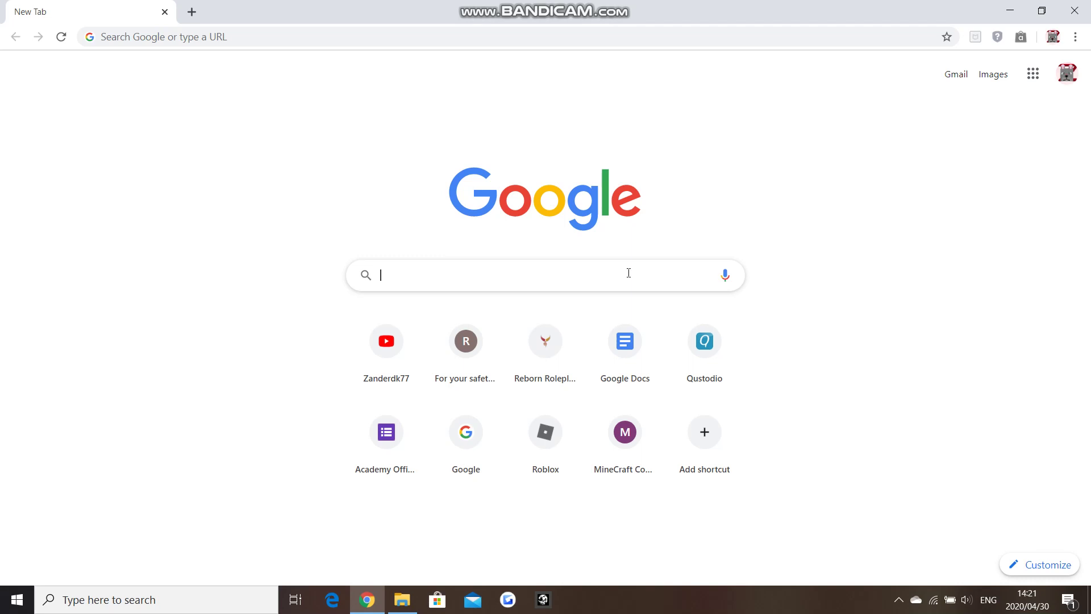
Search Google for "minecraft curseforge" and open the CurseForge Minecraft mods page
text(minecraft curseforge)
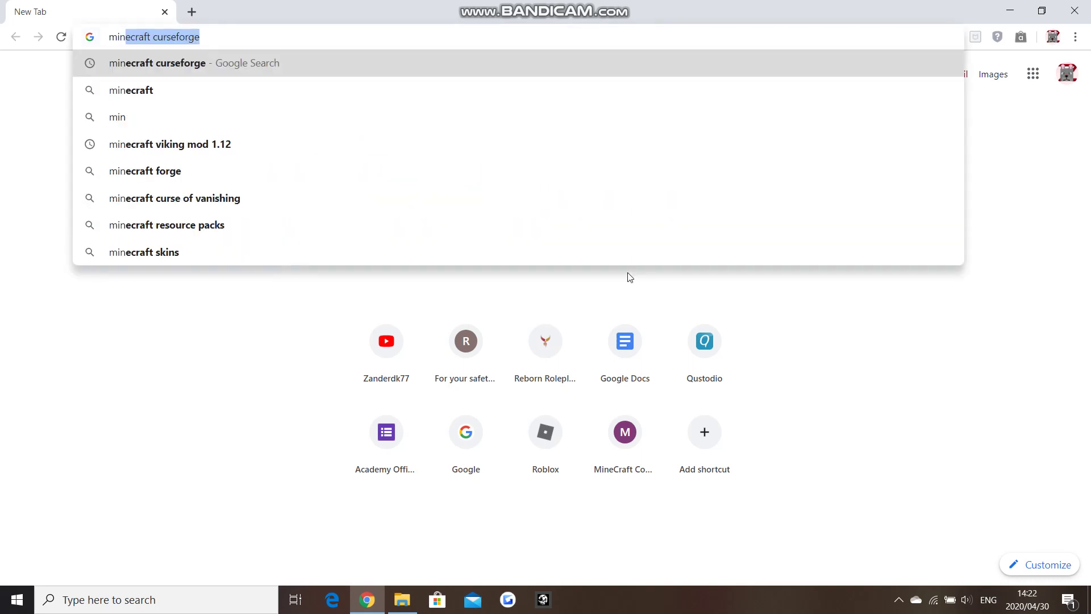
key(Return)
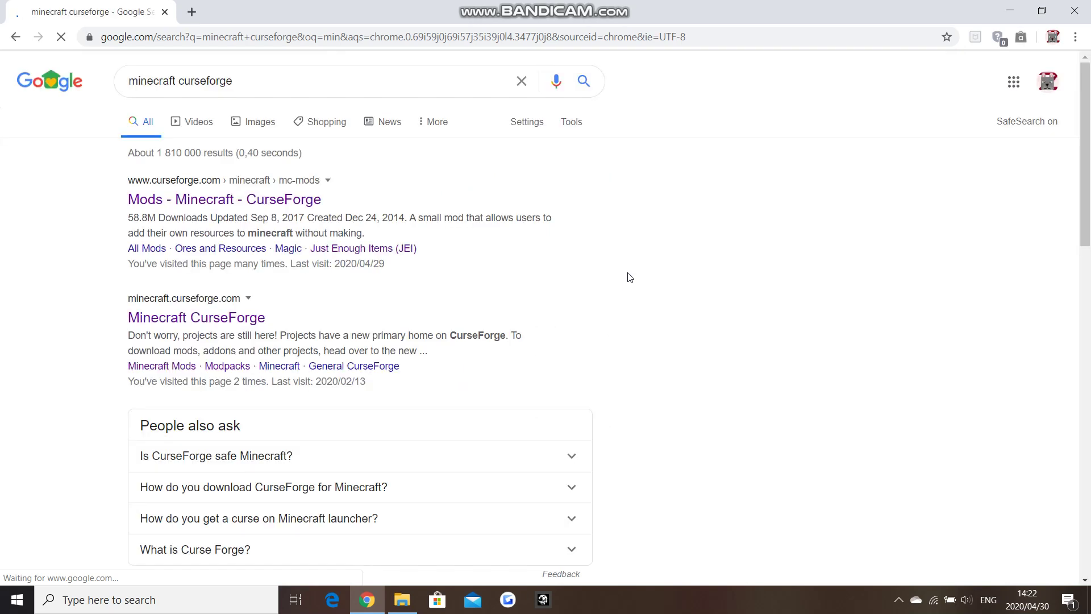
click(267, 206)
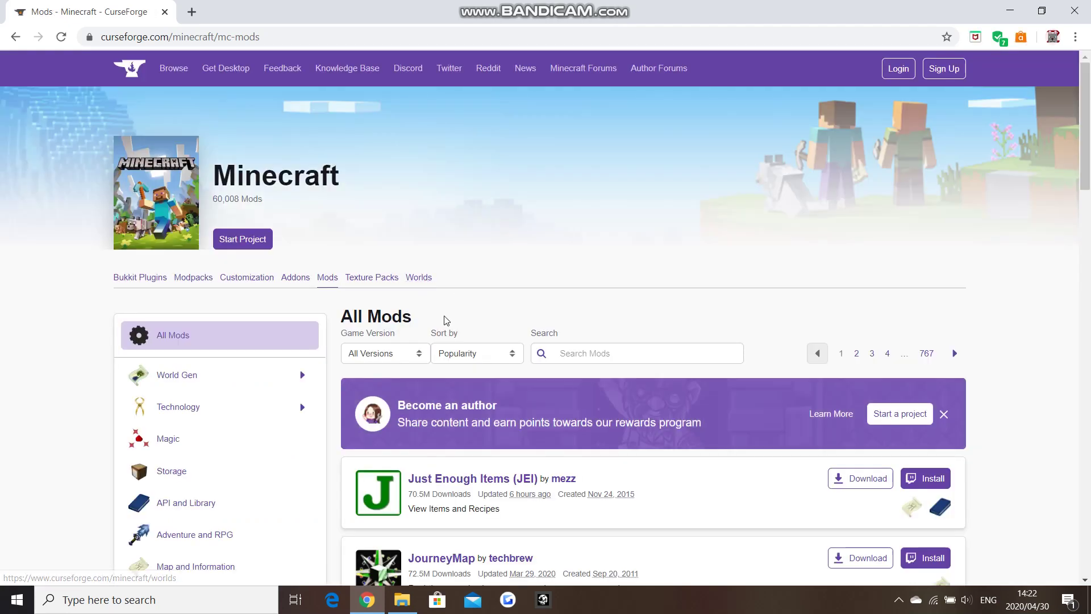
Open the Just Enough Items (JEI) mod page and look over its description and recent files
scroll(455, 297, down, 1)
click(374, 434)
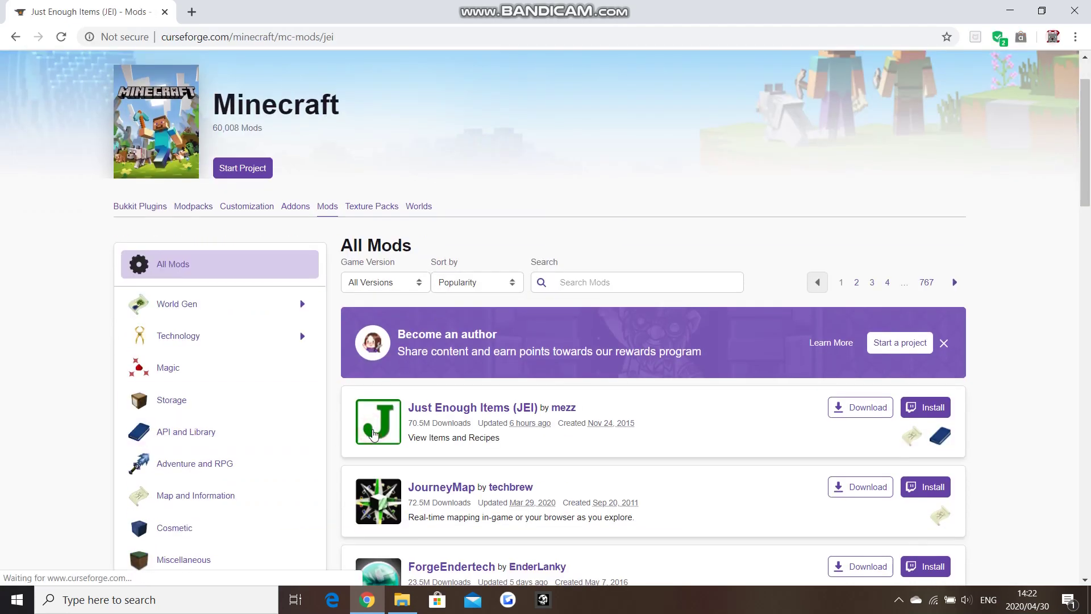
scroll(422, 281, down, 2)
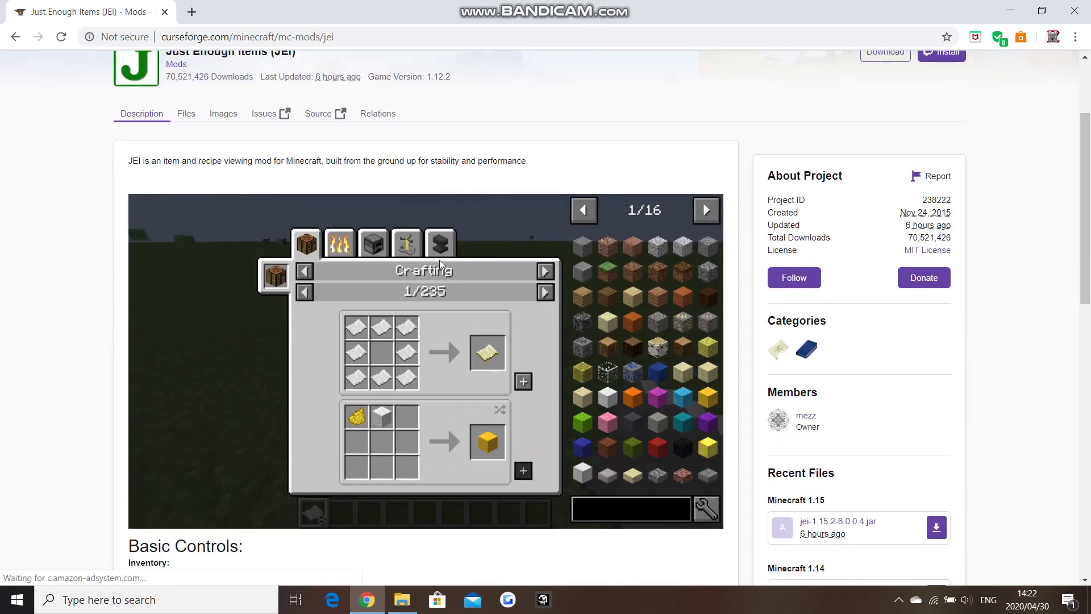
scroll(601, 323, down, 3)
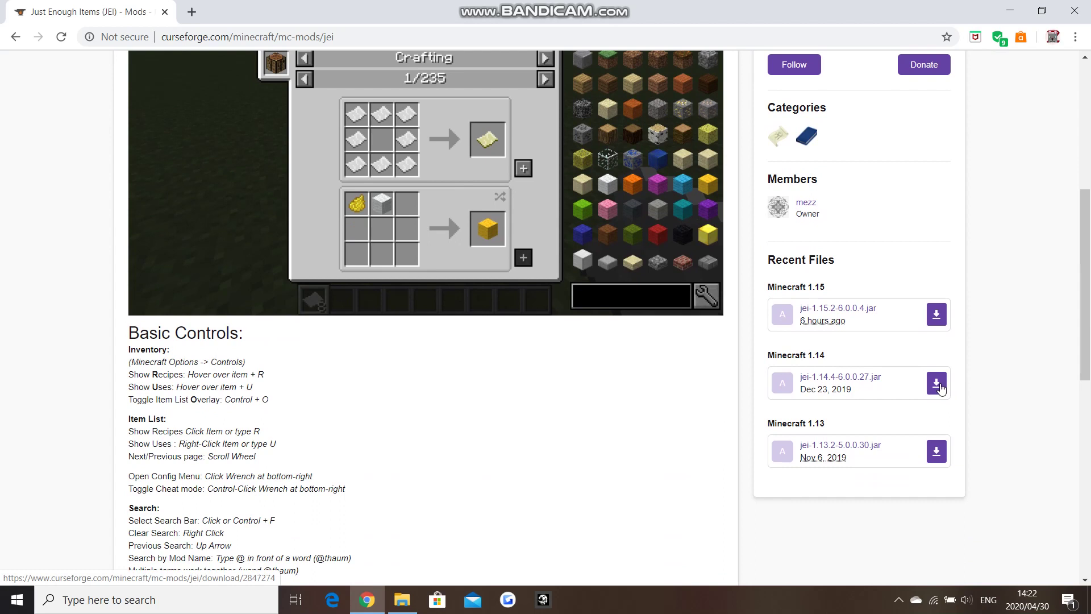
scroll(941, 386, up, 5)
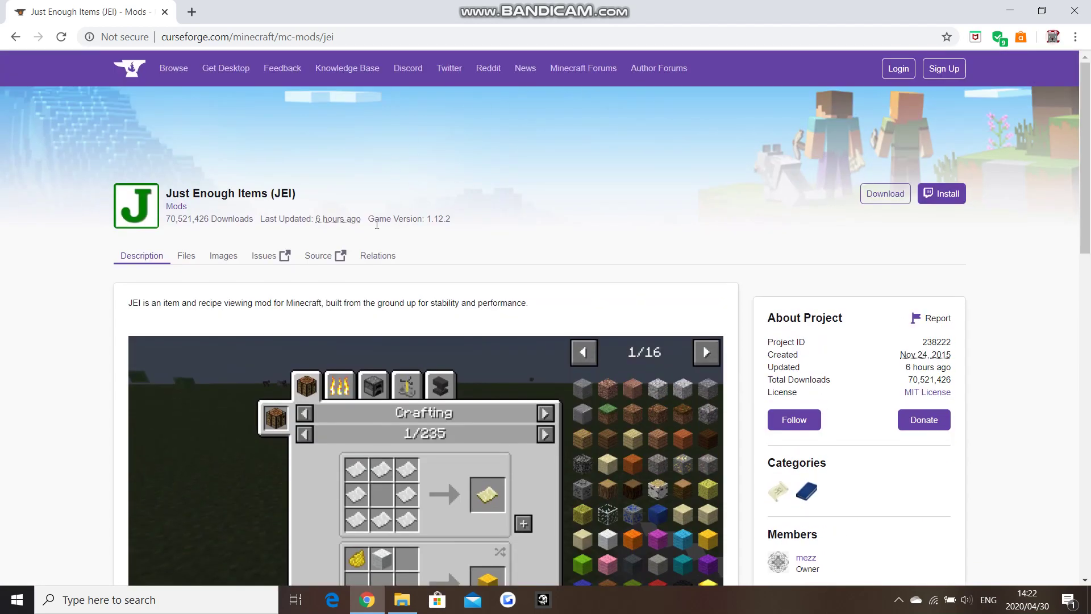
Open the JEI mod's full file listing and examine the available file versions
click(186, 256)
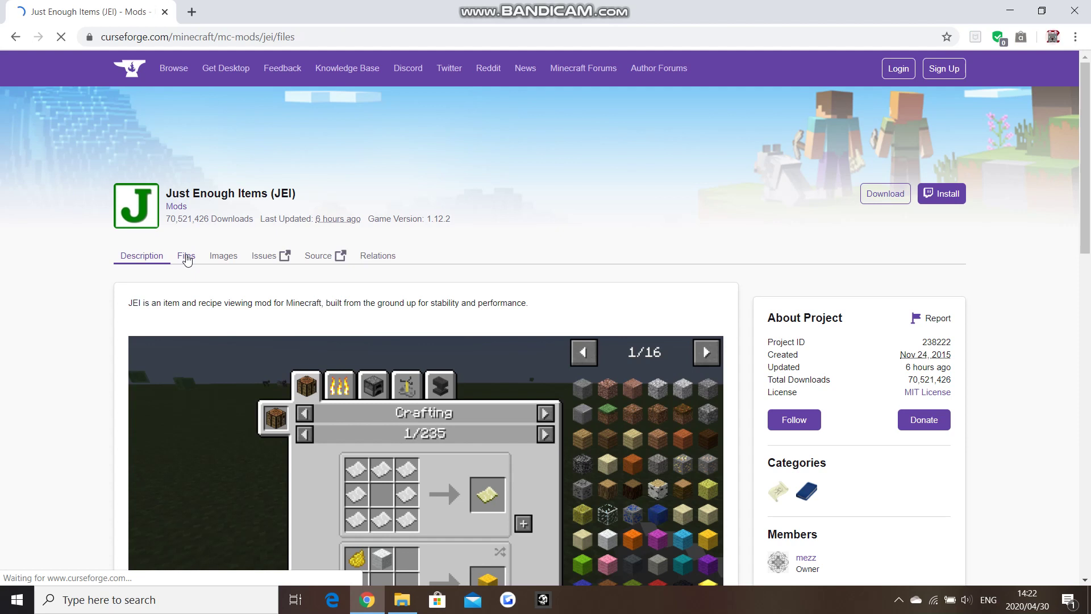
scroll(306, 256, down, 3)
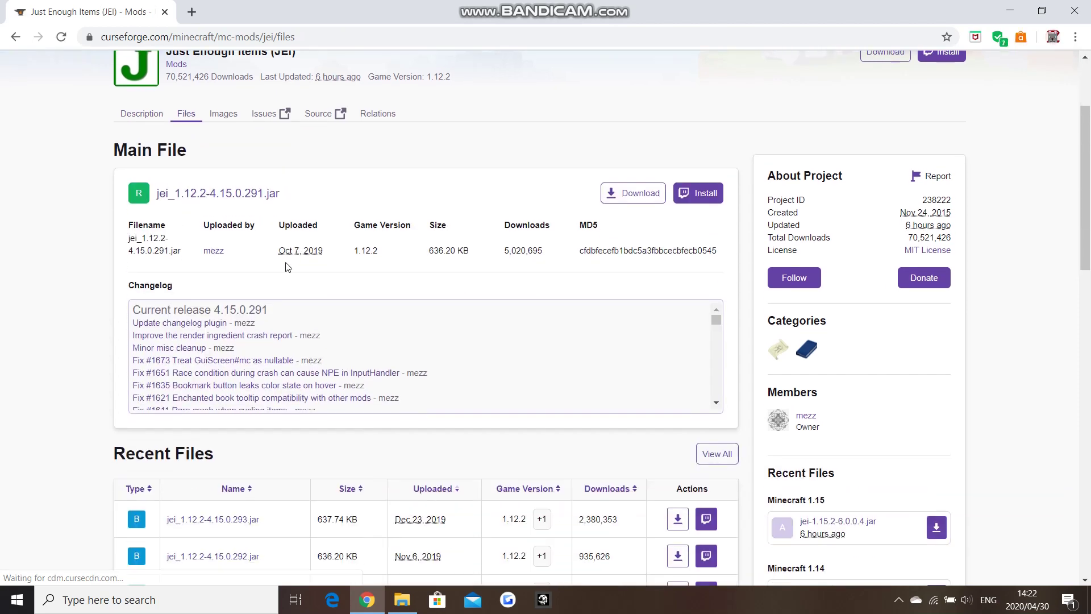
scroll(182, 310, down, 5)
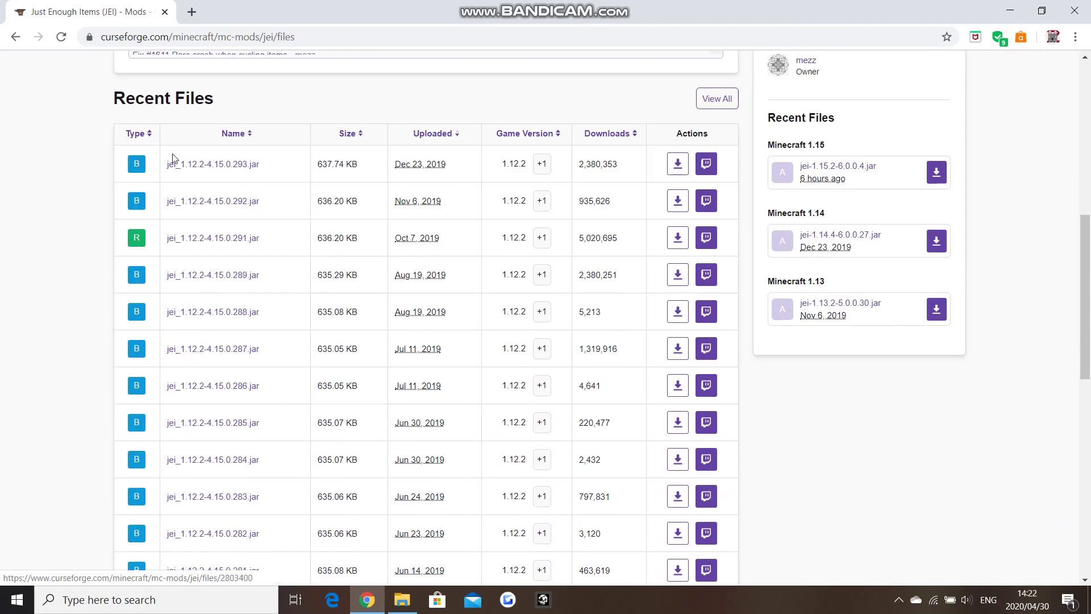
scroll(180, 308, down, 7)
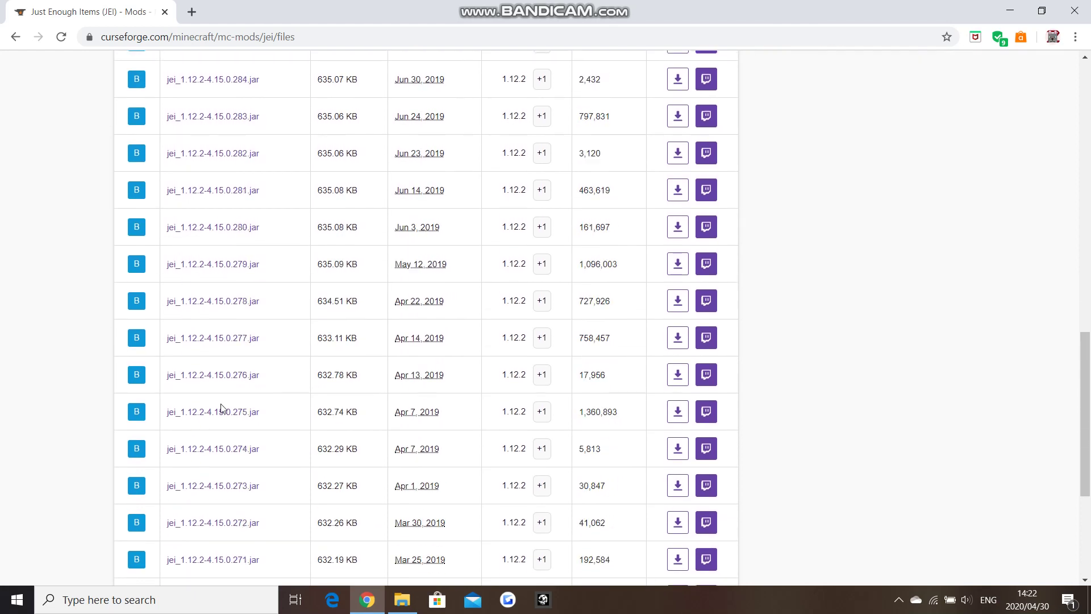
scroll(209, 446, up, 8)
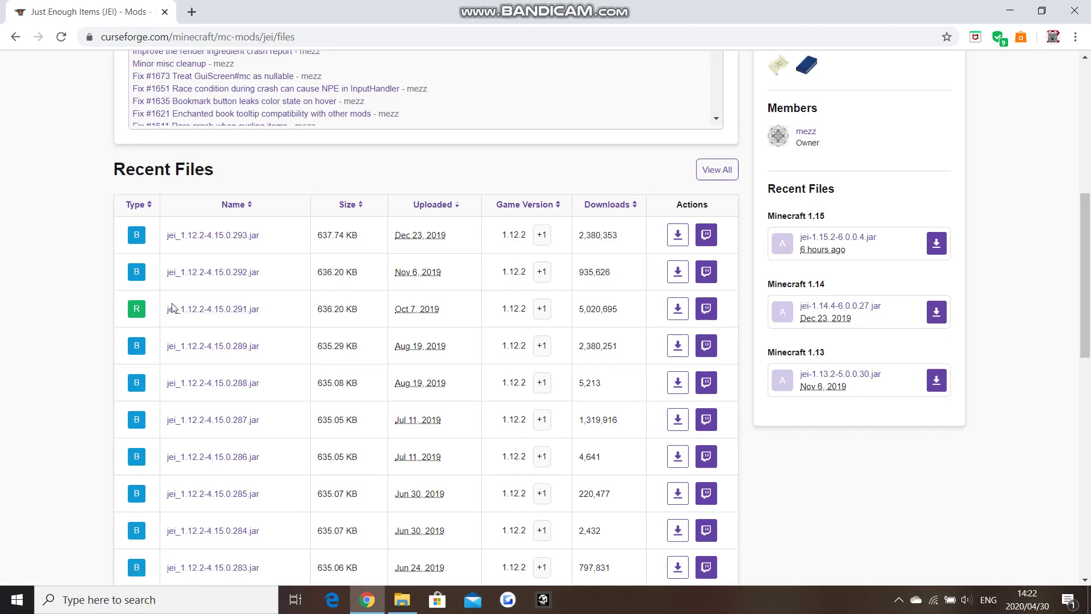
Download the Minecraft 1.14 build of JEI, jei-1.14.4-6.0.0.27.jar, and keep the file
click(941, 316)
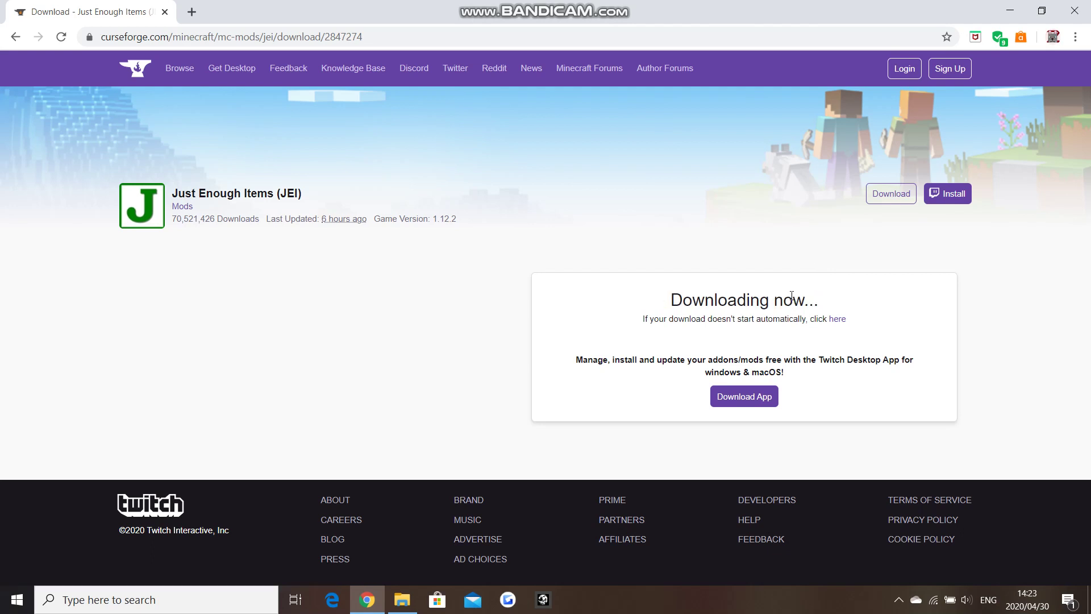
click(833, 320)
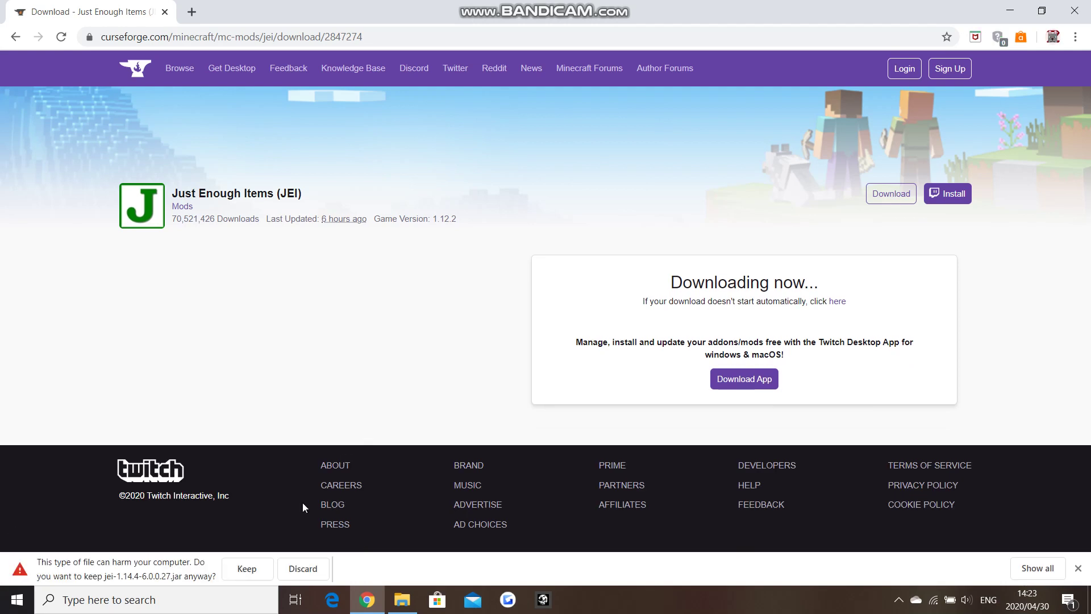
click(241, 568)
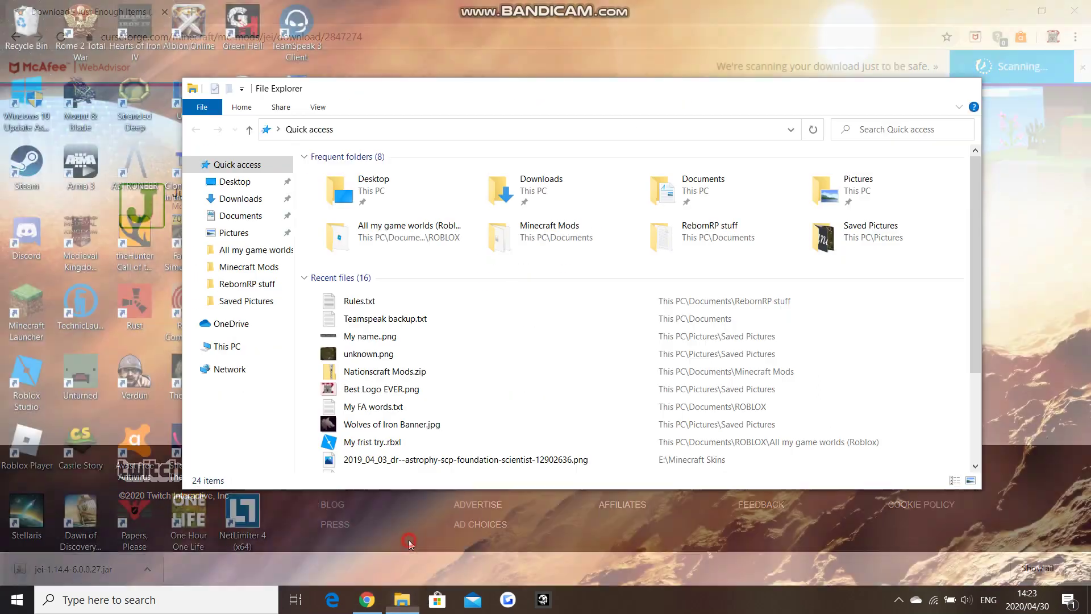
Switch to File Explorer and delete jei-1.14.4-6.0.0.27.jar from the Downloads folder
click(408, 540)
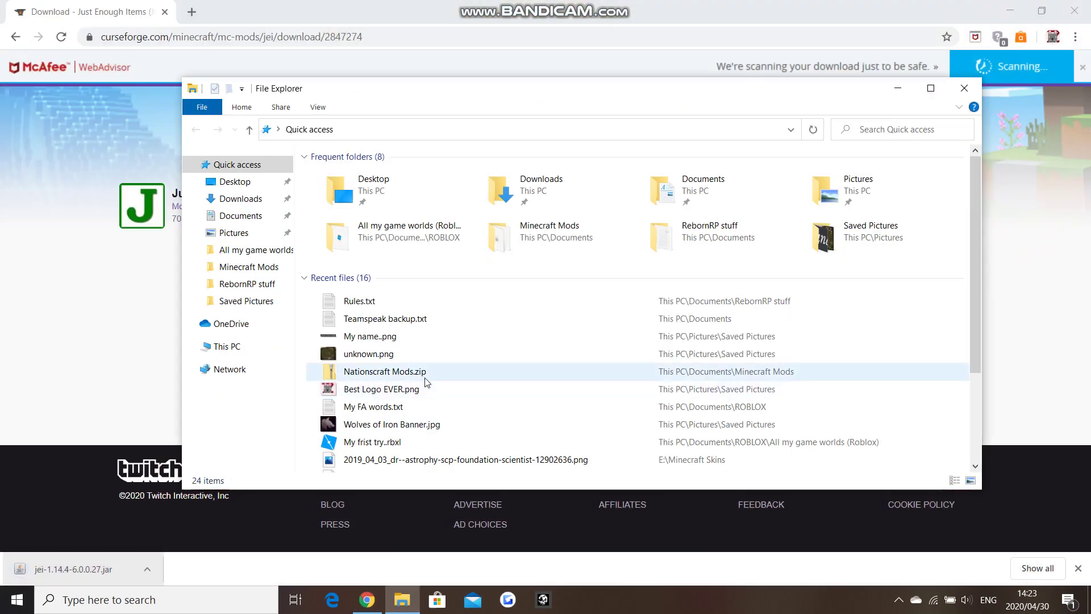
click(231, 197)
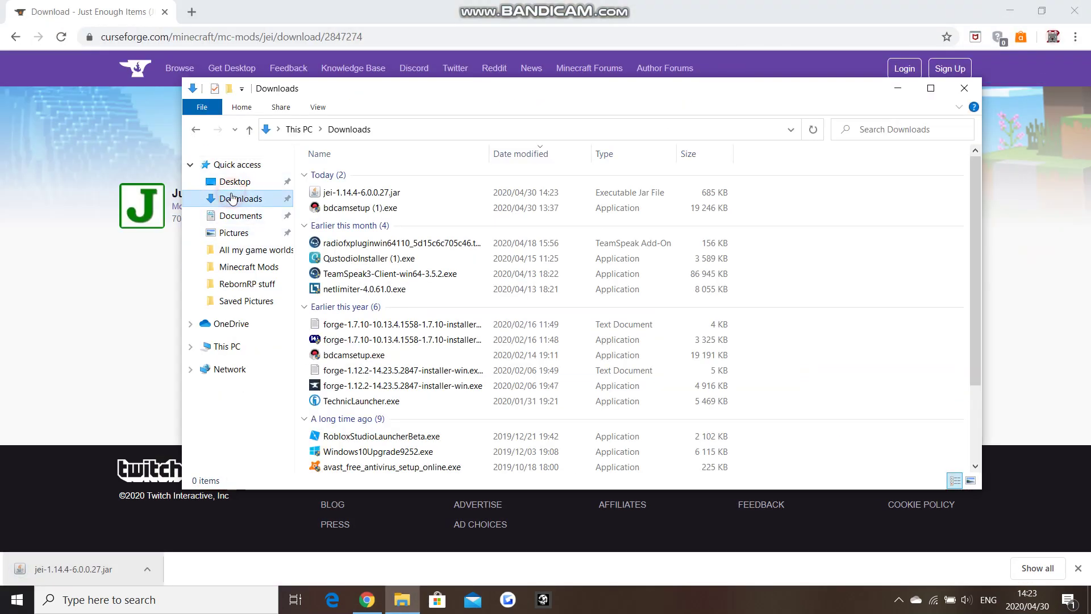
right_click(350, 197)
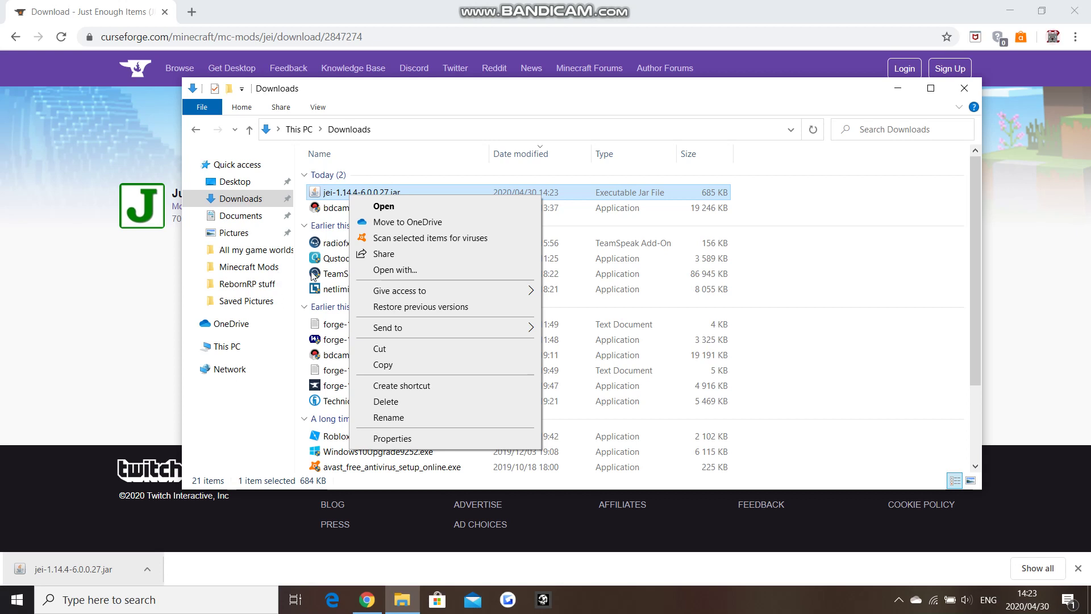
click(418, 402)
Copy jei_1.12.2-4.15.0.291.jar from the Minecraft Mods folder in Documents
click(262, 266)
scroll(347, 281, down, 3)
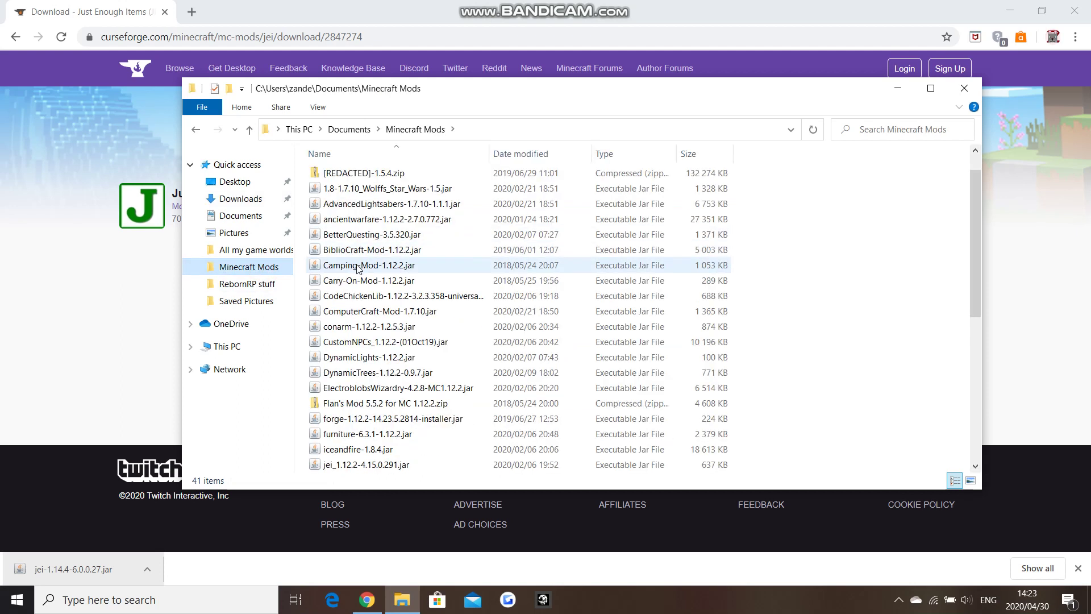
scroll(360, 287, down, 3)
click(351, 234)
right_click(350, 234)
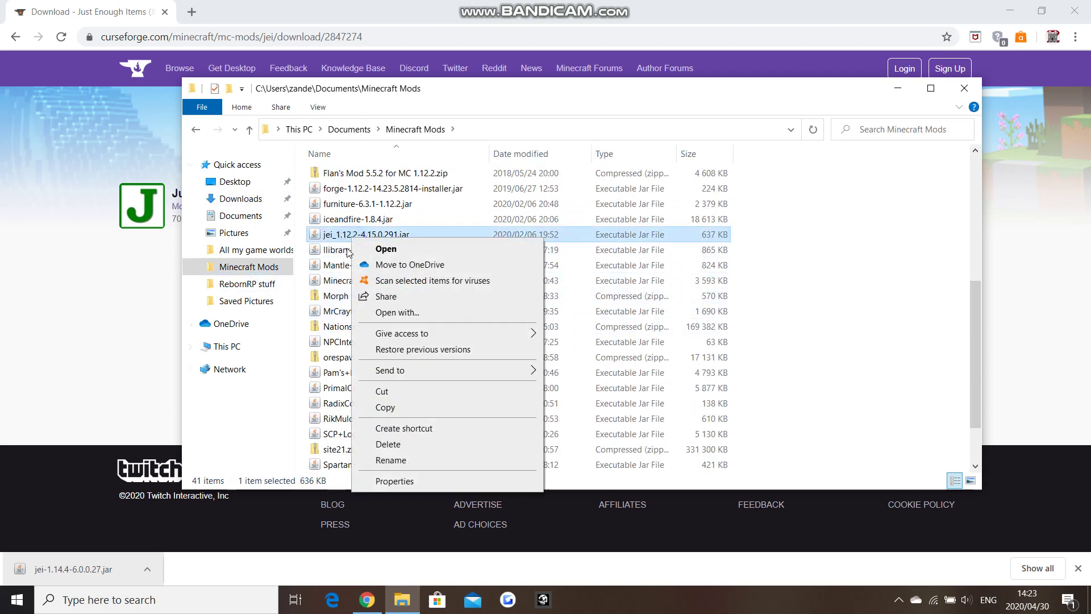
click(400, 406)
Go to the %appdata% location and open the .minecraft folder
click(505, 132)
key(BackSpace)
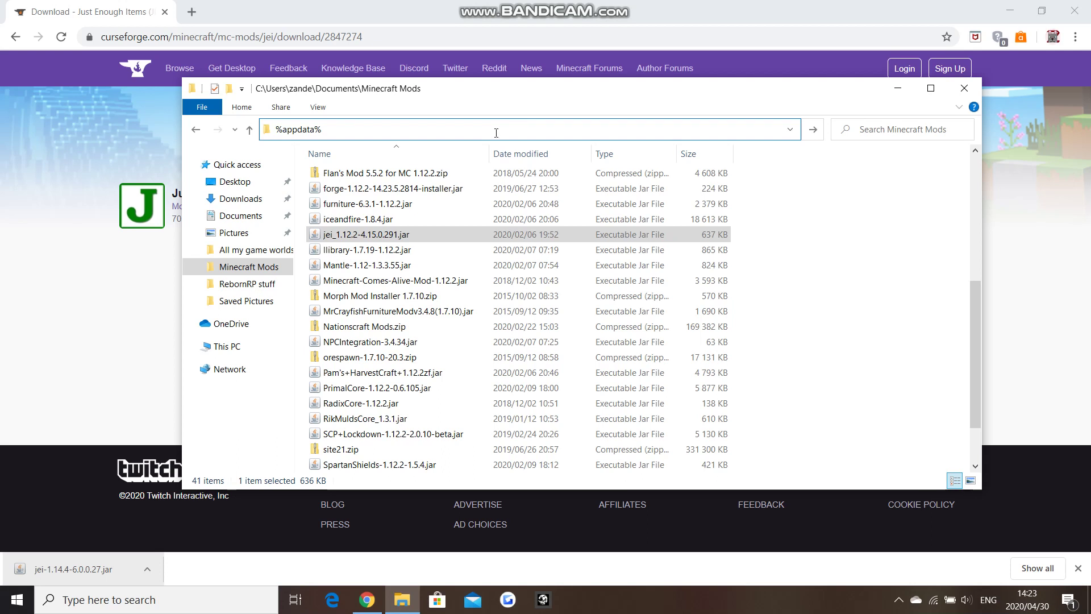
key(Return)
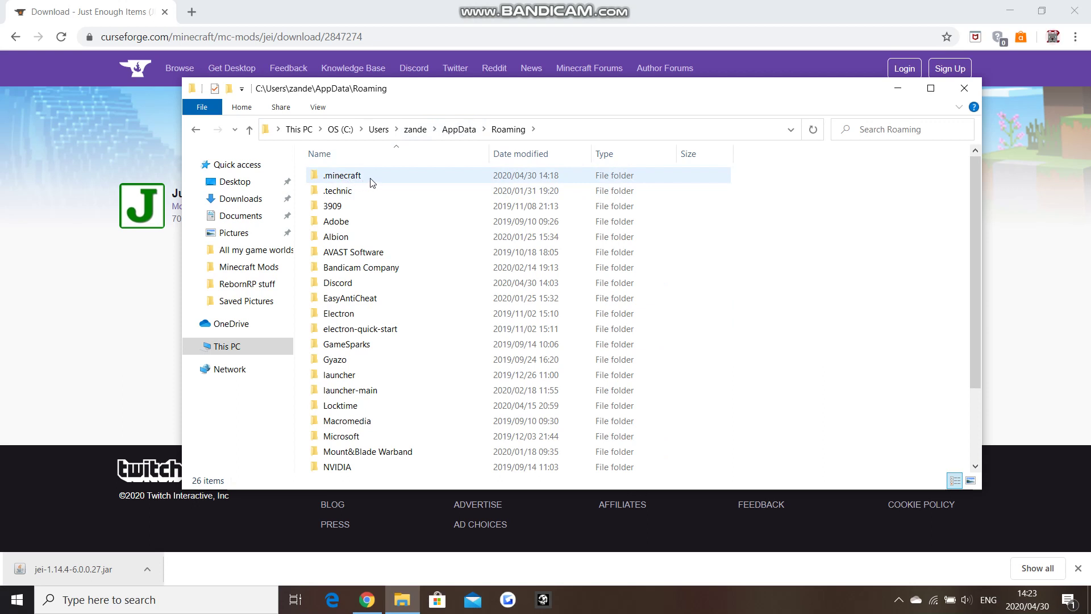
click(372, 180)
double_click(371, 180)
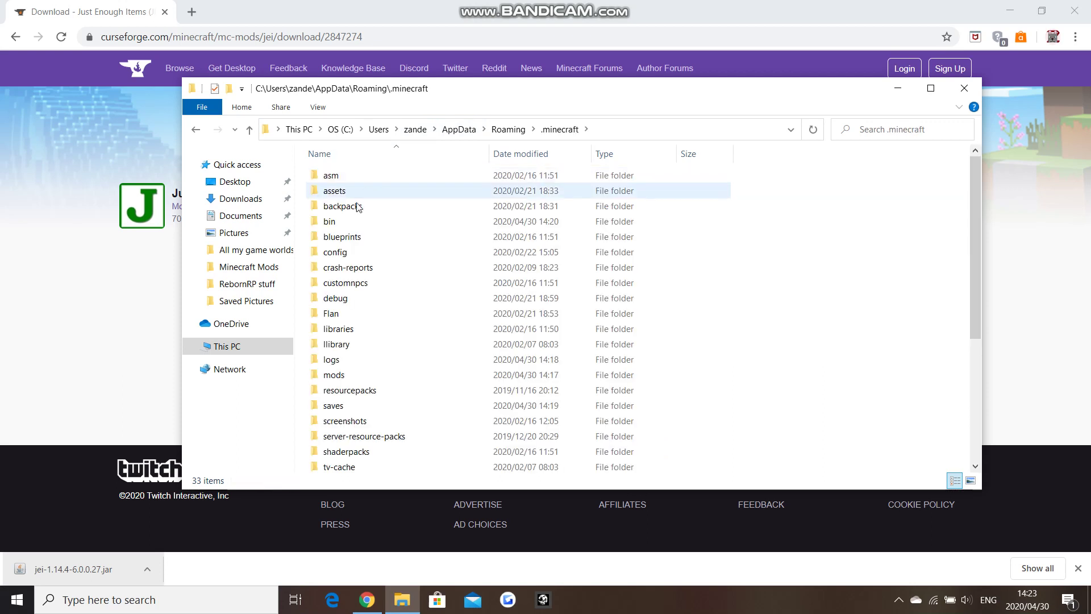
scroll(370, 247, down, 1)
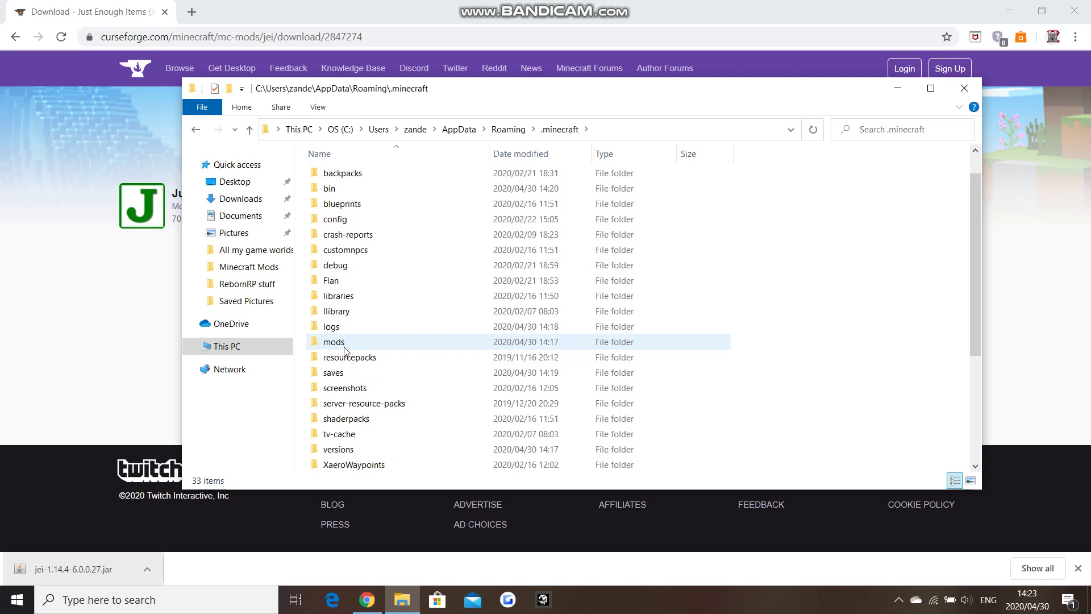
mouse_move(351, 349)
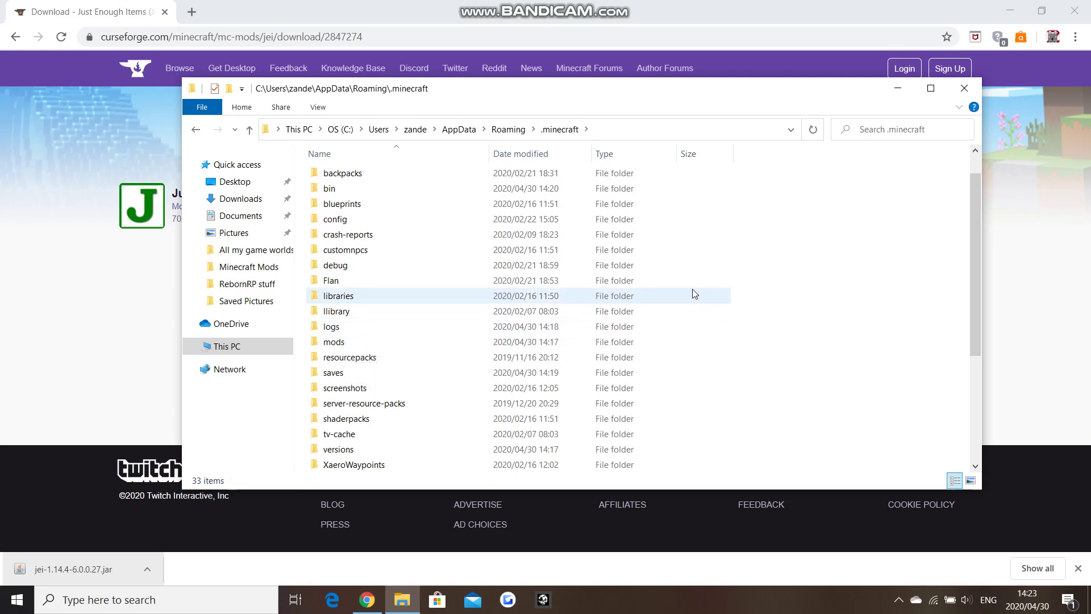
click(801, 292)
right_click(801, 292)
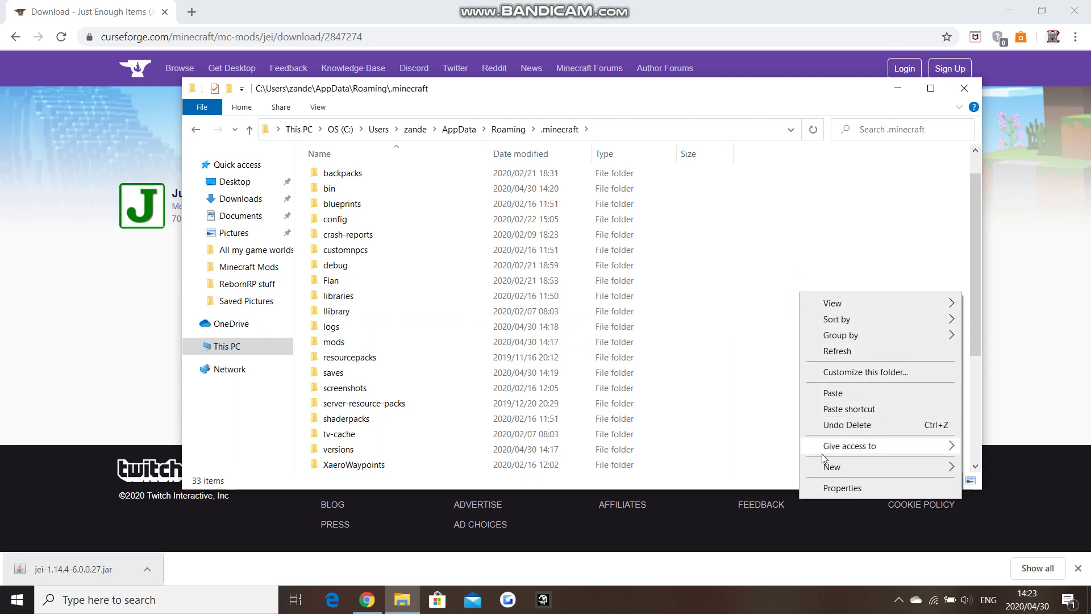
mouse_move(823, 472)
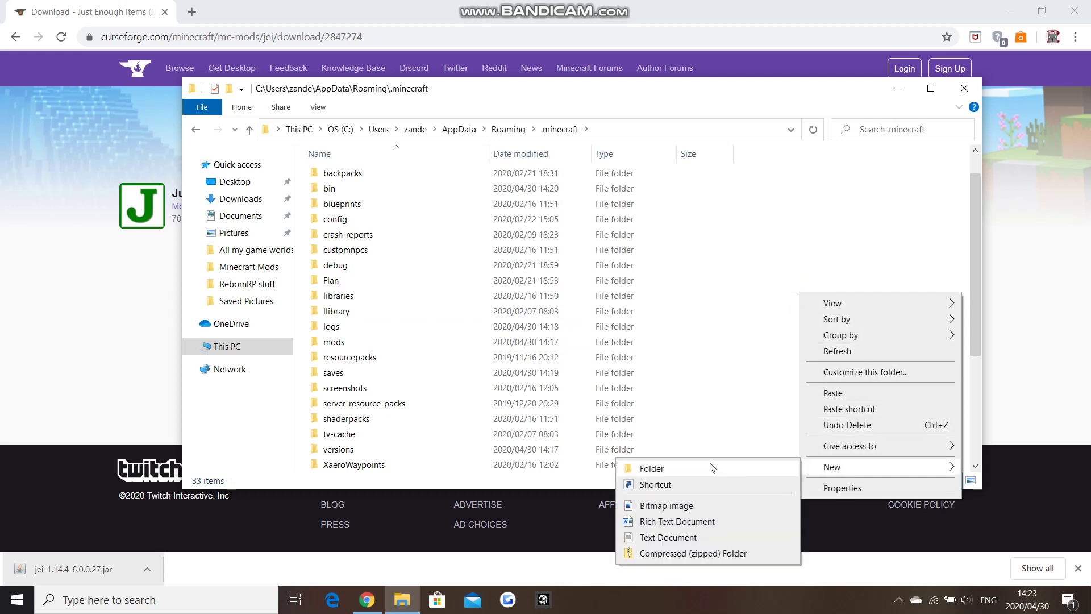
Replace the existing jei_1.12.2-4.15.0.291.jar in the .minecraft mods folder by deleting it and pasting the copied file
click(340, 345)
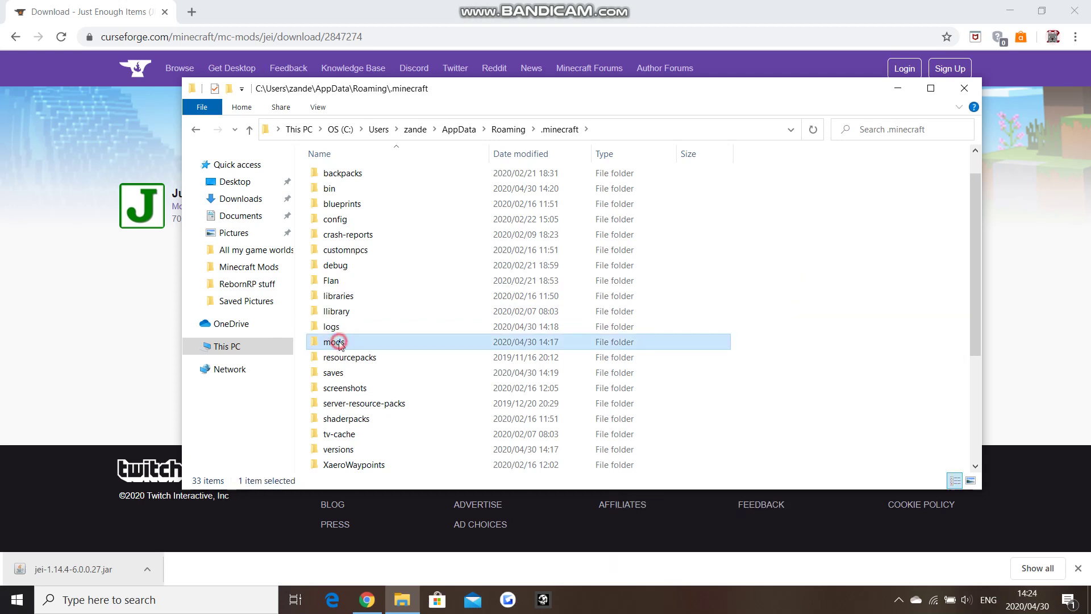
double_click(340, 344)
click(341, 175)
right_click(385, 177)
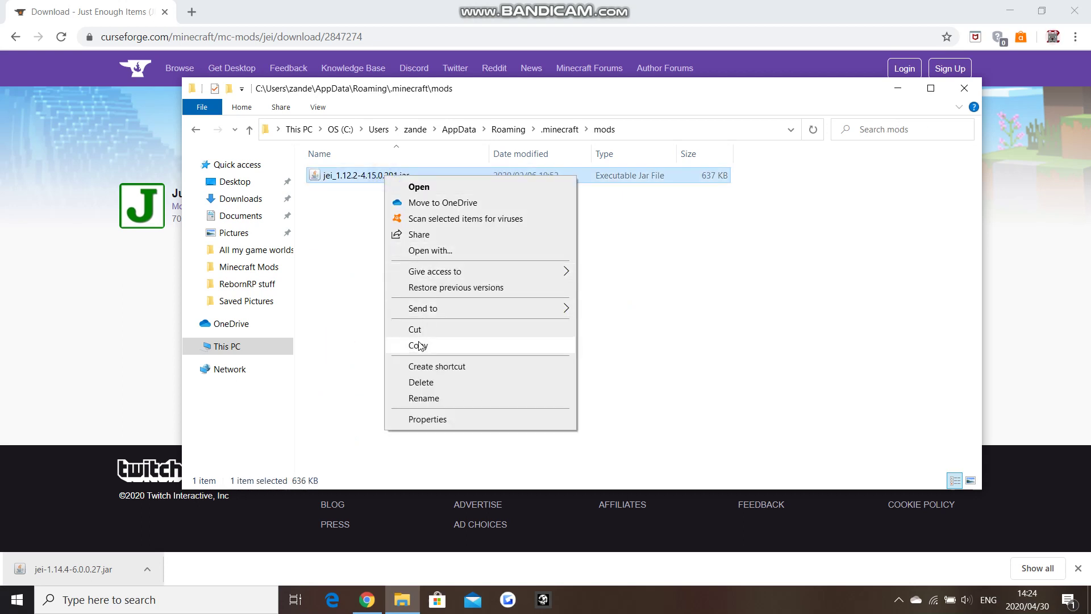
click(421, 382)
right_click(396, 226)
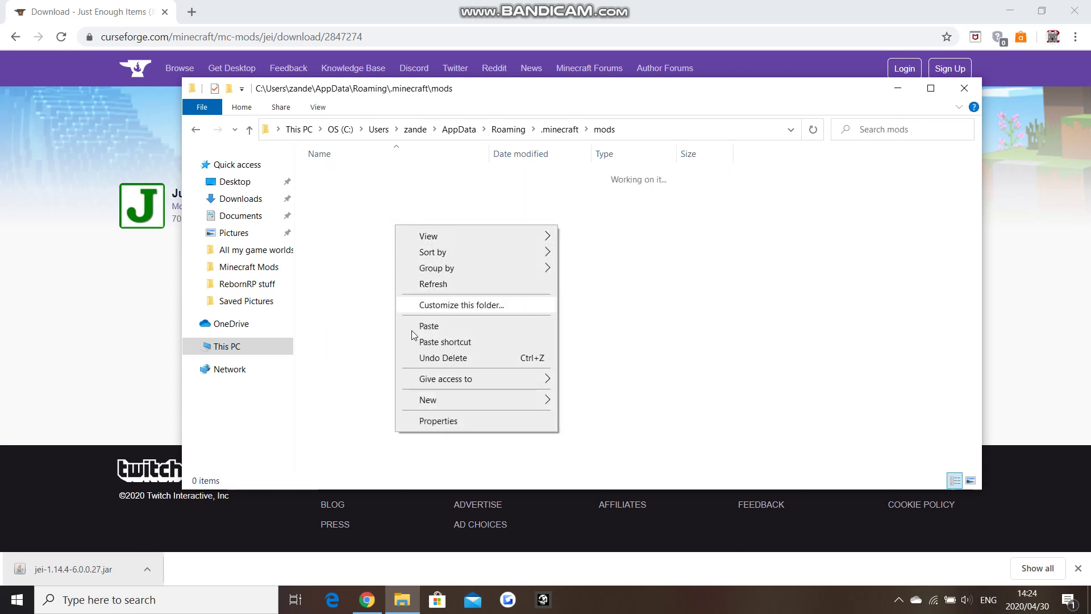
click(429, 326)
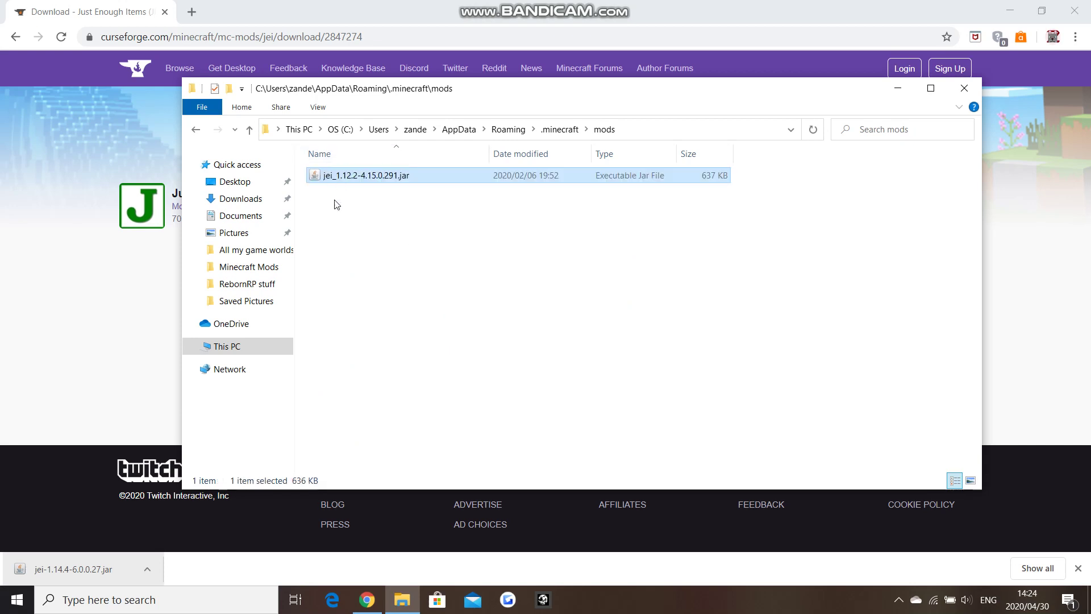
Close File Explorer and the browser, and start the forge 1.12.2 installation from the Minecraft Launcher
click(964, 88)
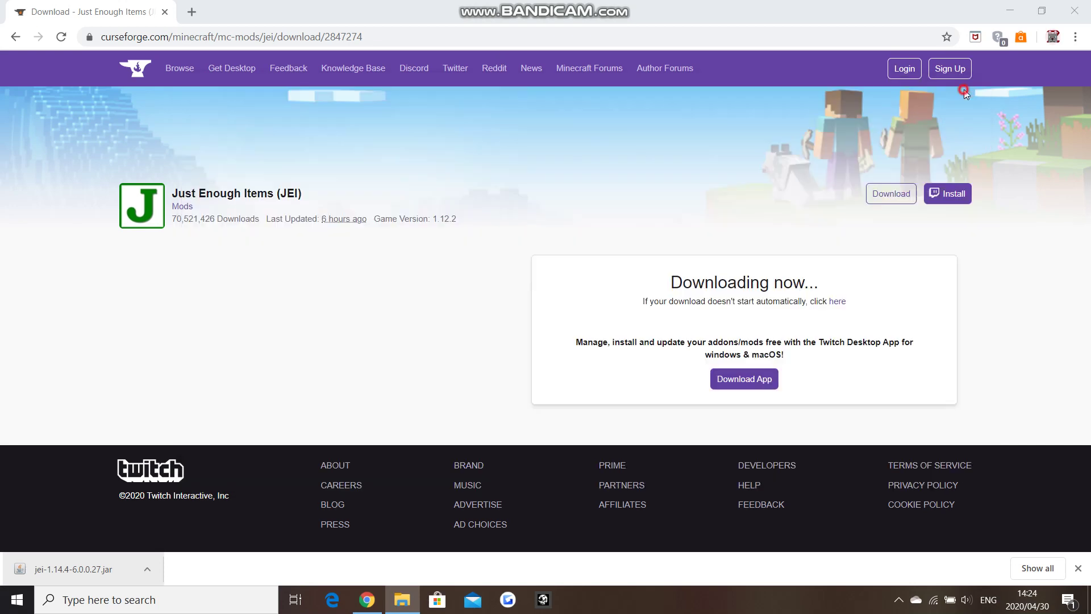
click(1075, 10)
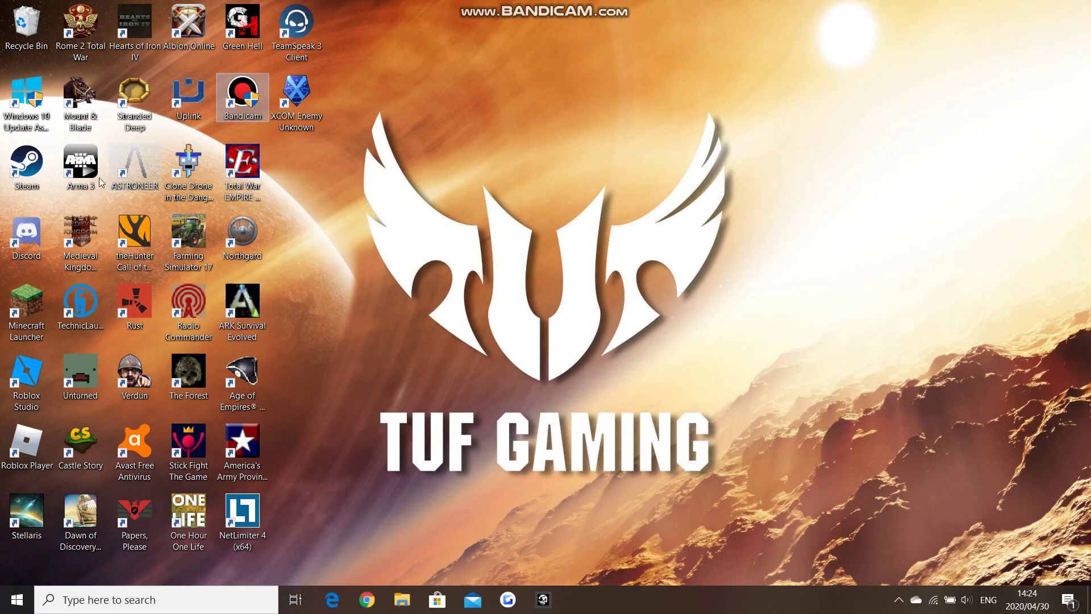
click(34, 313)
double_click(35, 313)
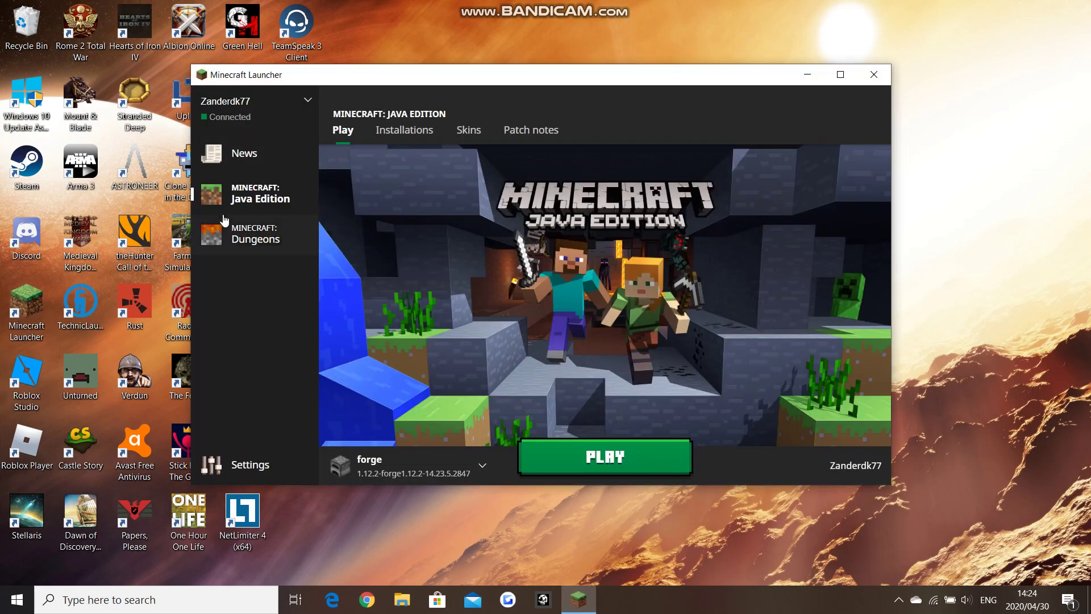
click(557, 449)
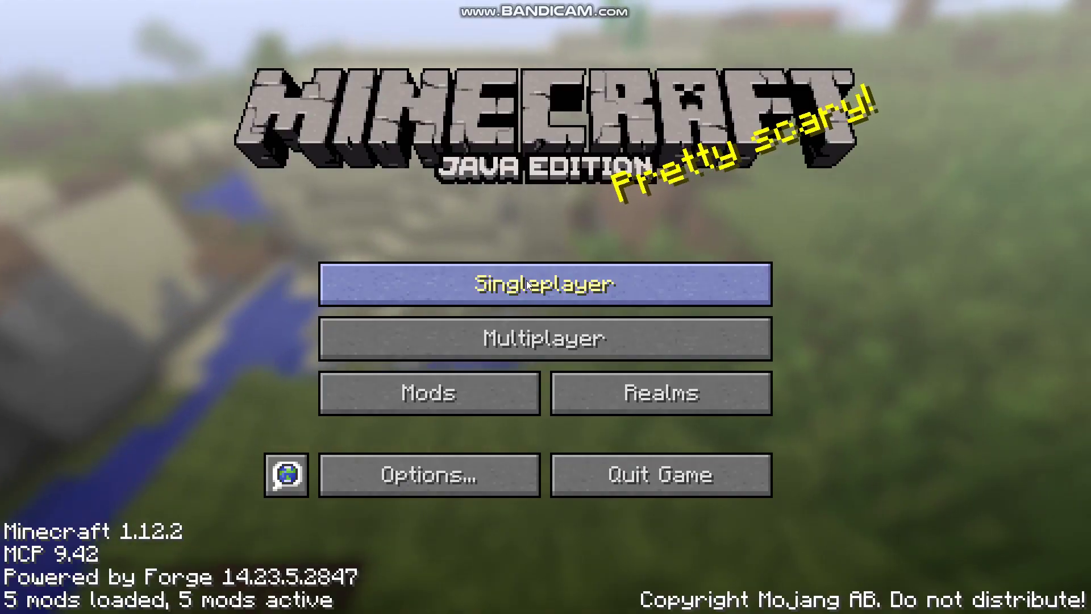
Load the singleplayer world "YouTube Minecraft test"
click(527, 272)
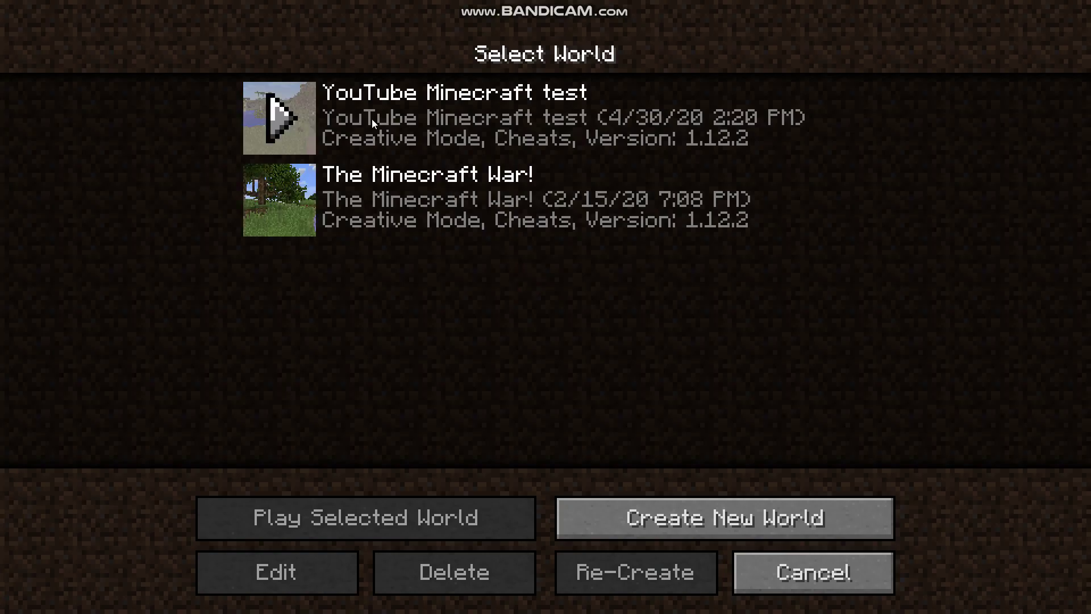
click(389, 98)
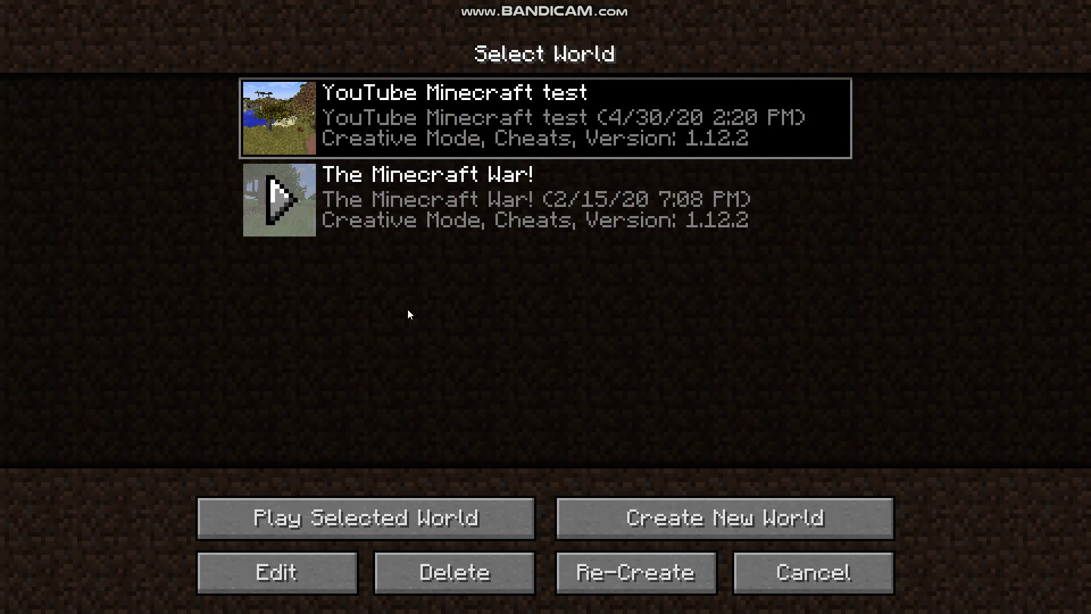
click(425, 515)
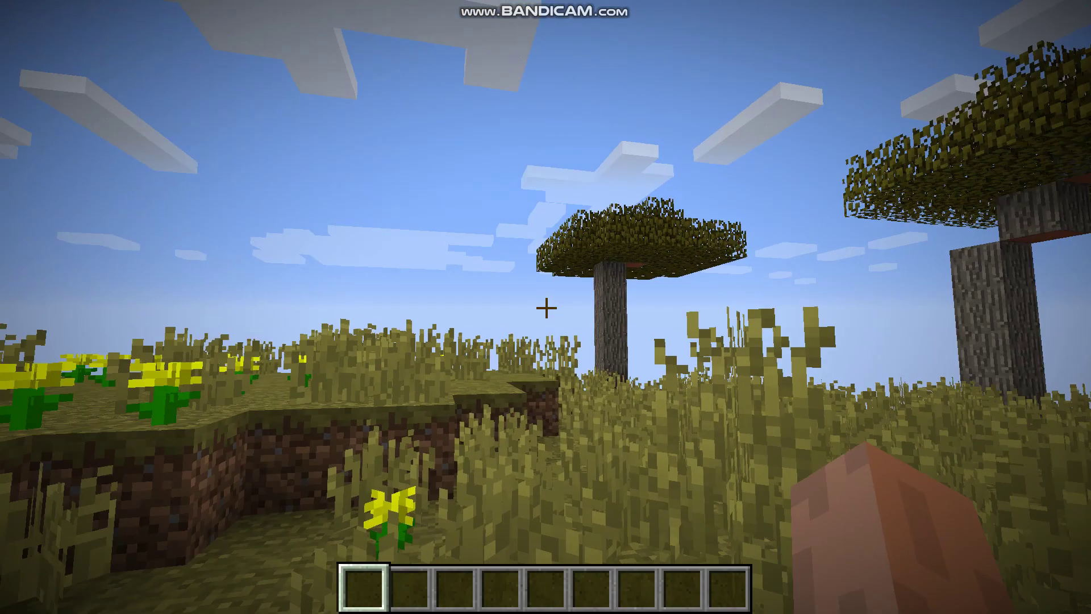
key(w)
key(space)
key(w)
key(space)
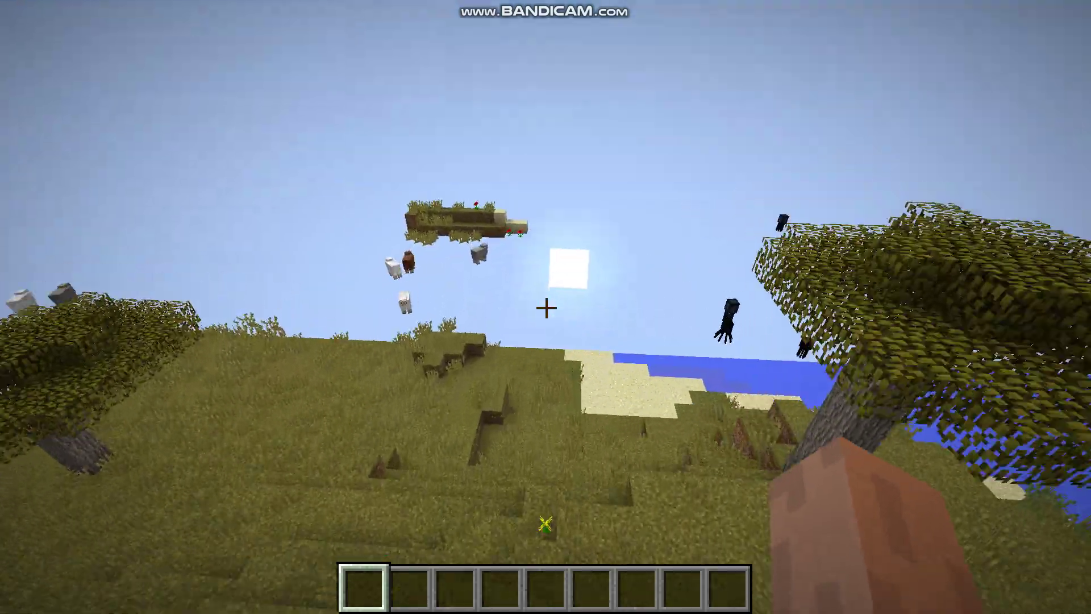
key(w)
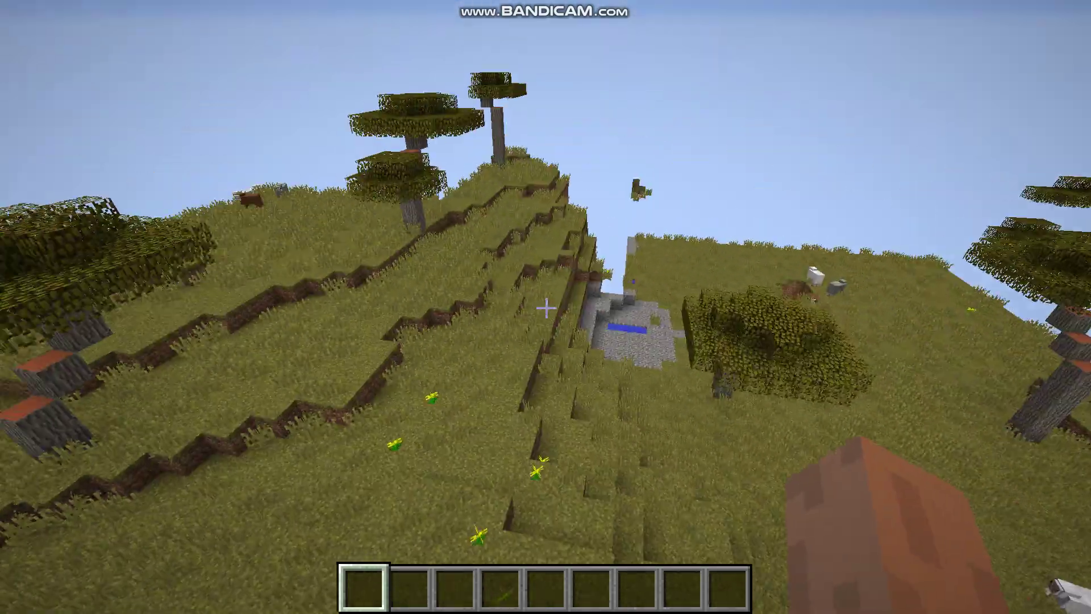
key(shift)
key(w)
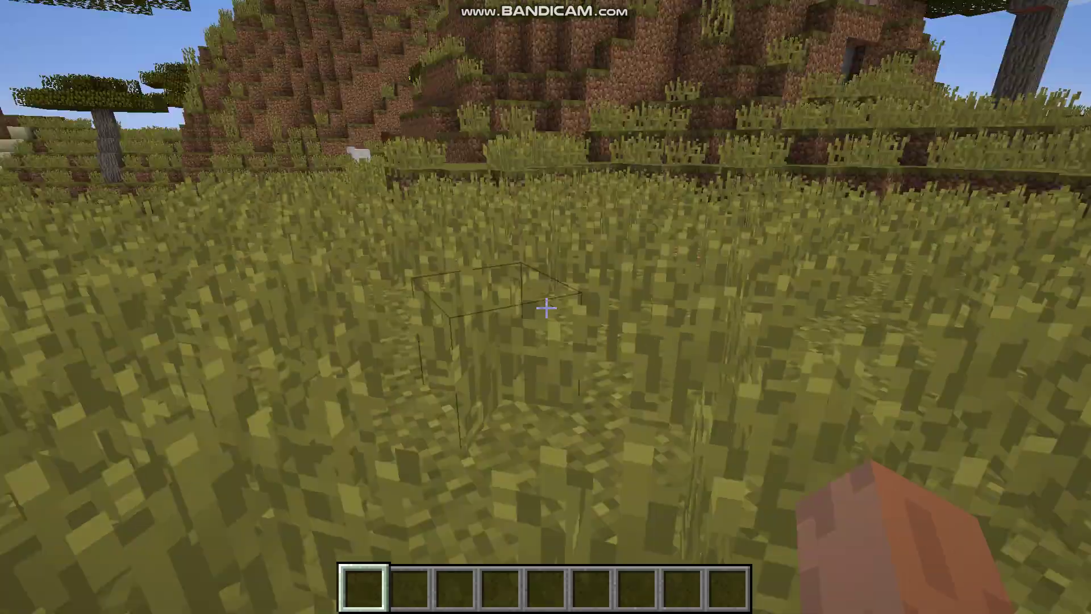
Open the inventory and replace the JEI item search text with "dis"
key(e)
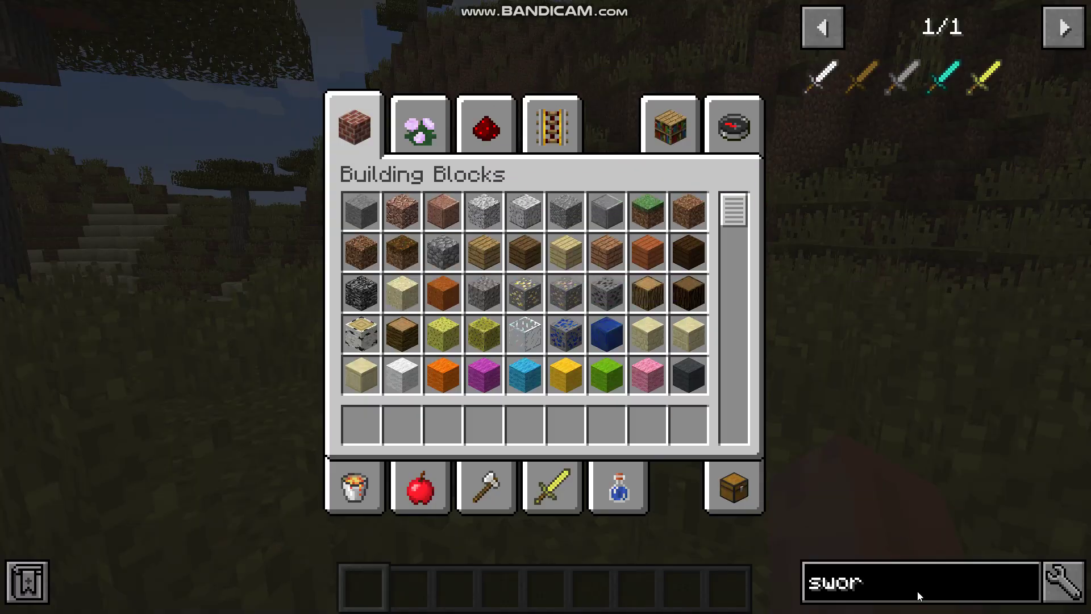
key(BackSpace)
key(BackSpace)
key(BackSpace)
key(BackSpace)
text(dis)
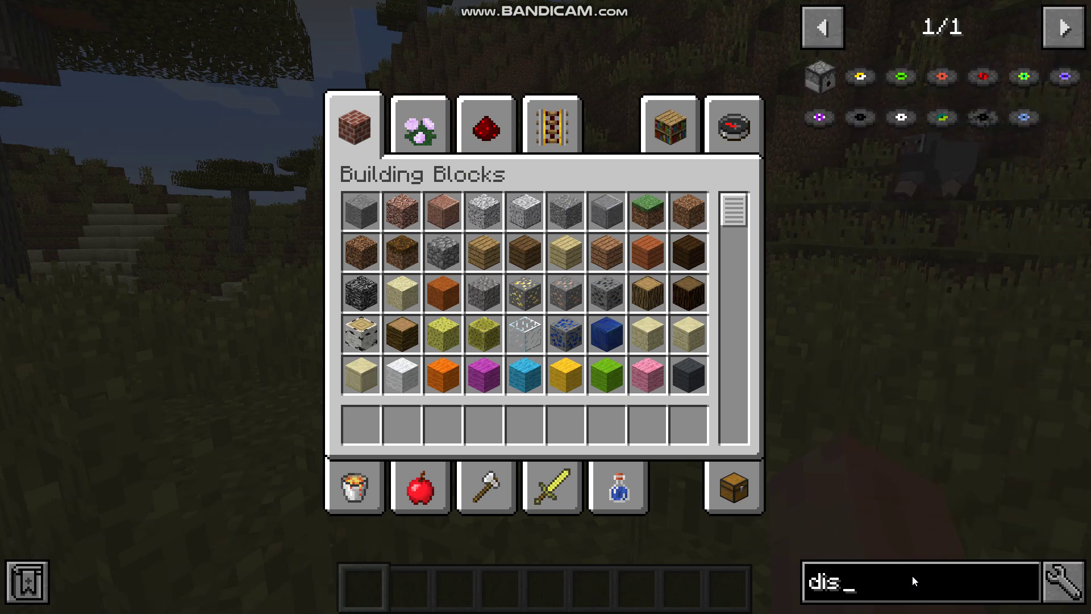
View the dispenser's crafting recipe in JEI and return to the game world
click(824, 70)
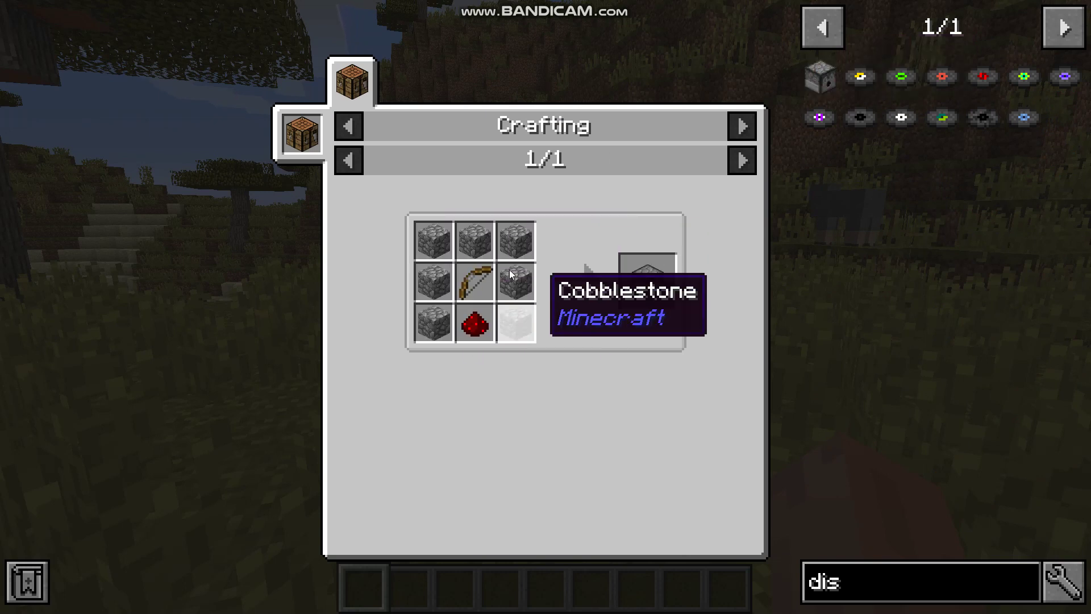
key(Escape)
key(Escape)
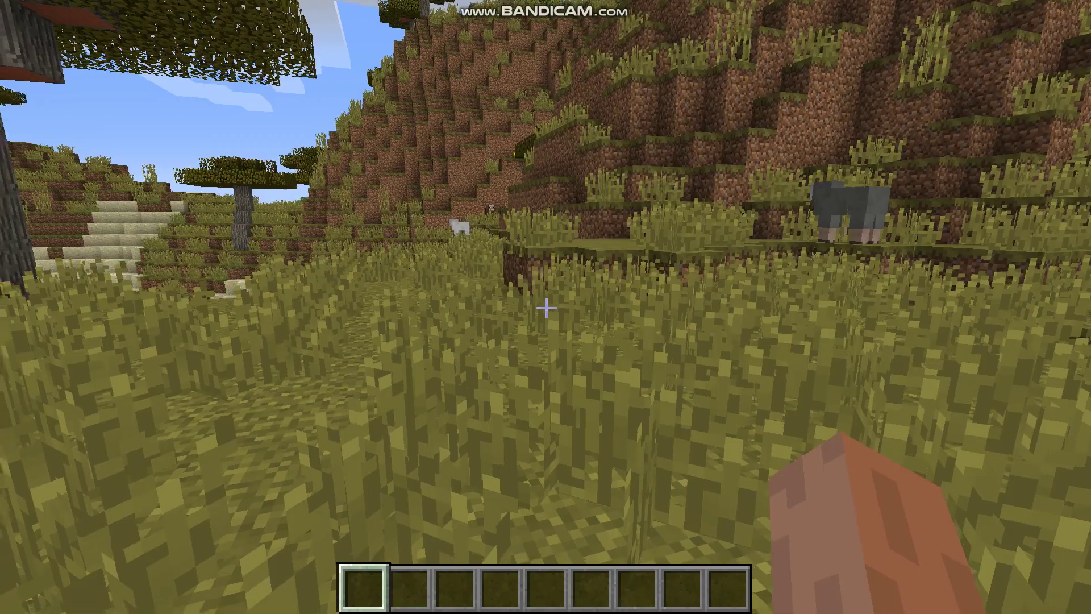
key(w)
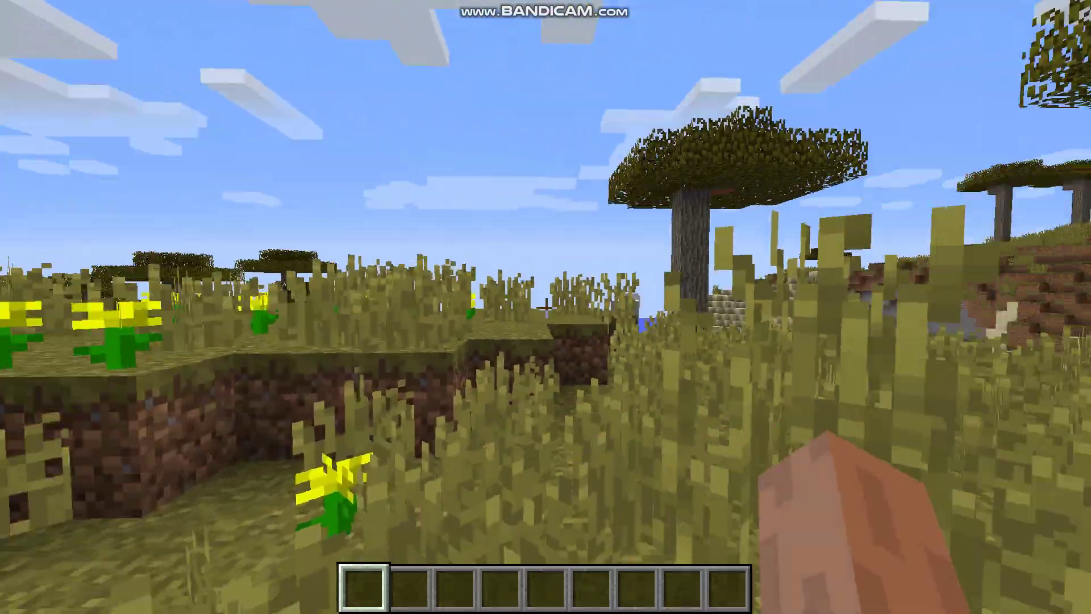
key(space)
key(space)
key(w)
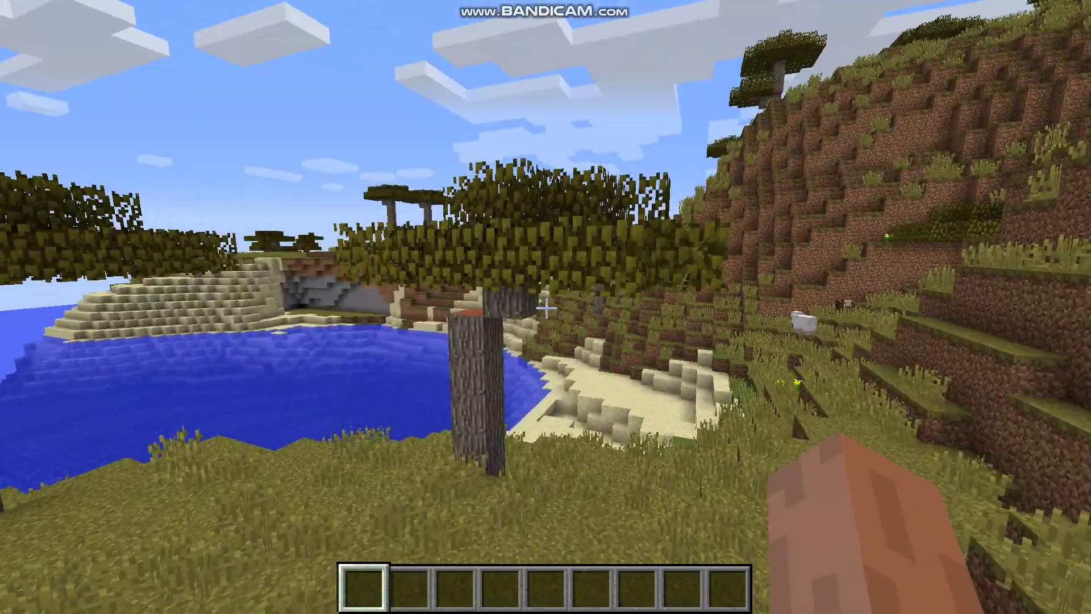
key(s)
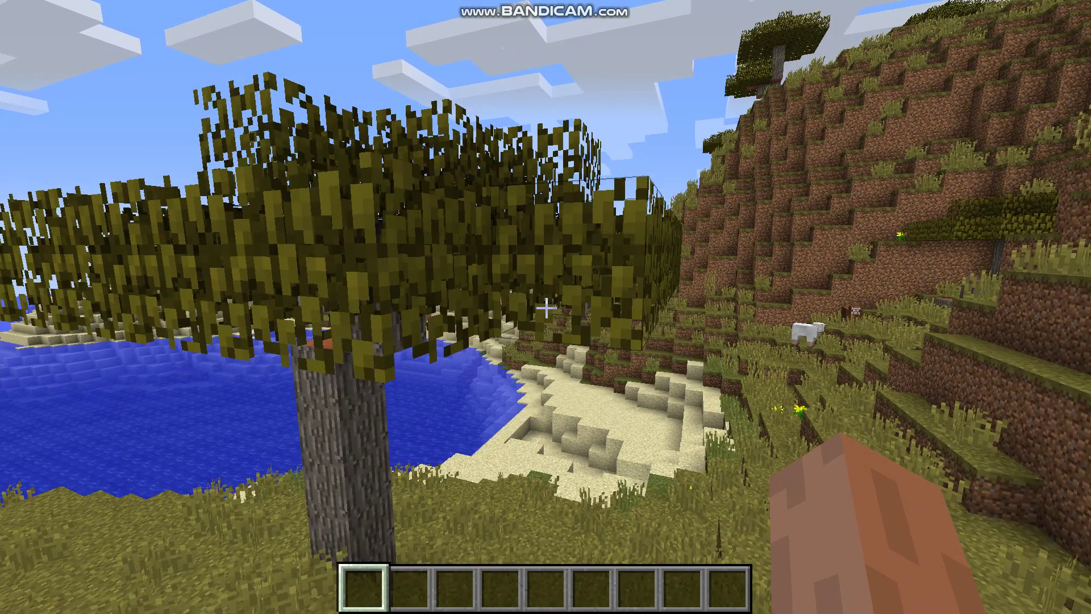
key(w)
key(shift)
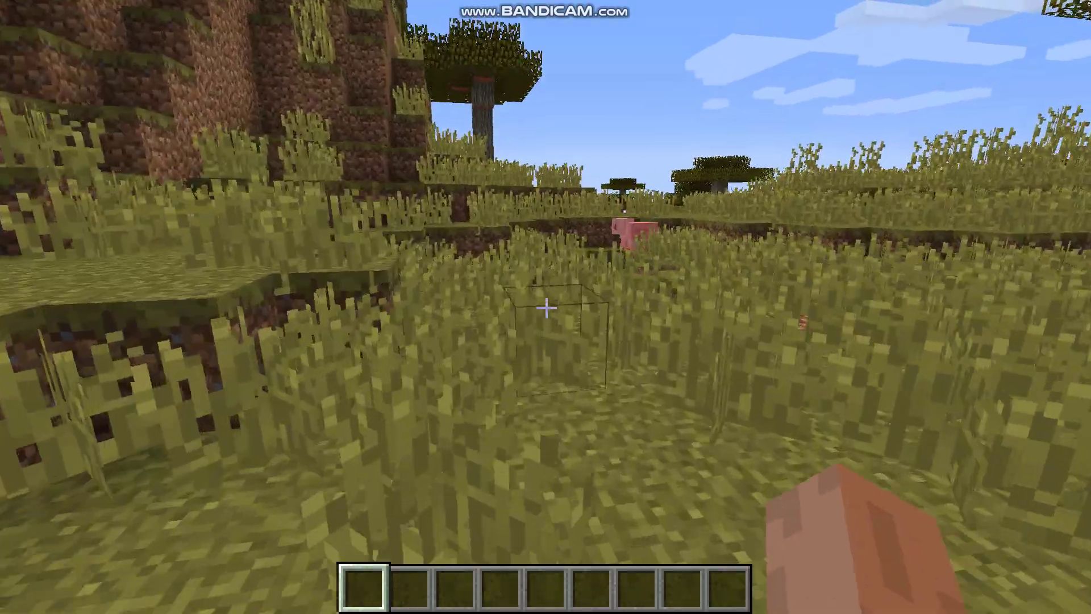
key(d)
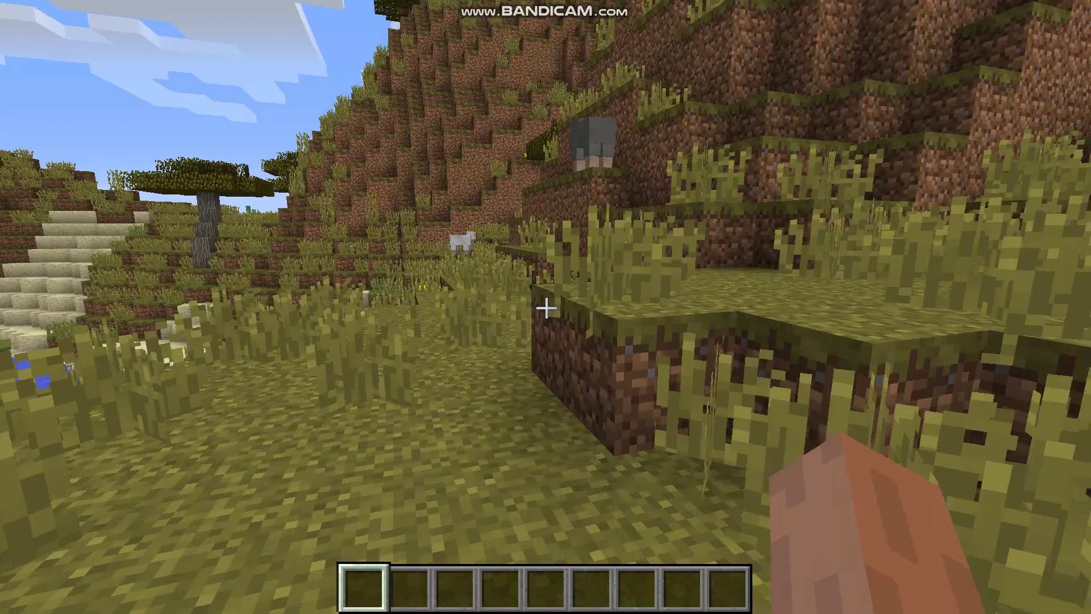